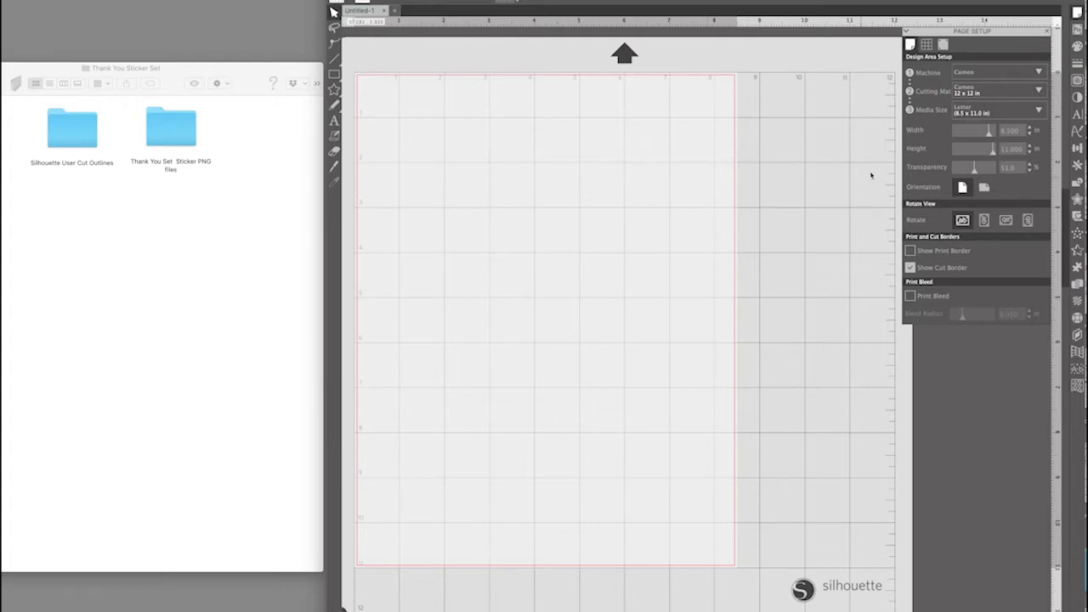
# - Turn on registration marks for the design page and set their inset to 0.5 in
pyautogui.click(943, 44)
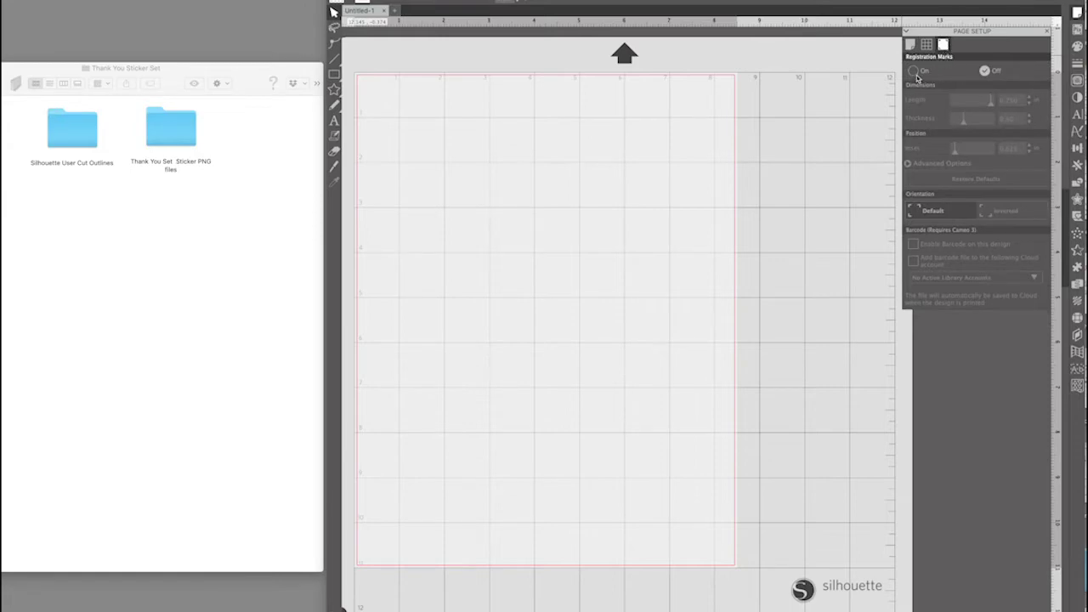
pyautogui.click(915, 74)
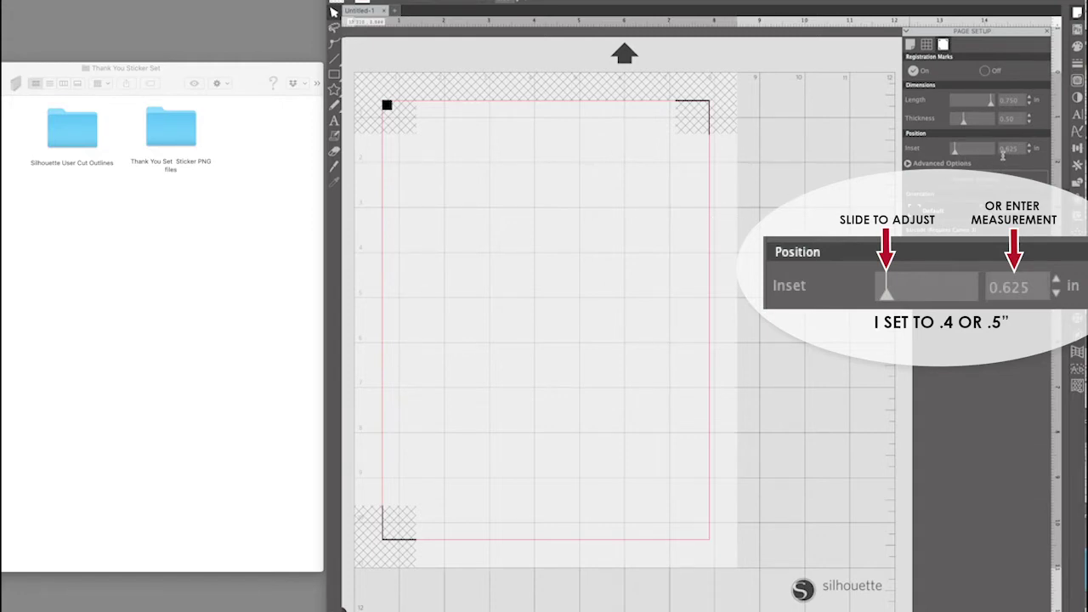
pyautogui.moveTo(954, 149); pyautogui.dragTo(952, 152)
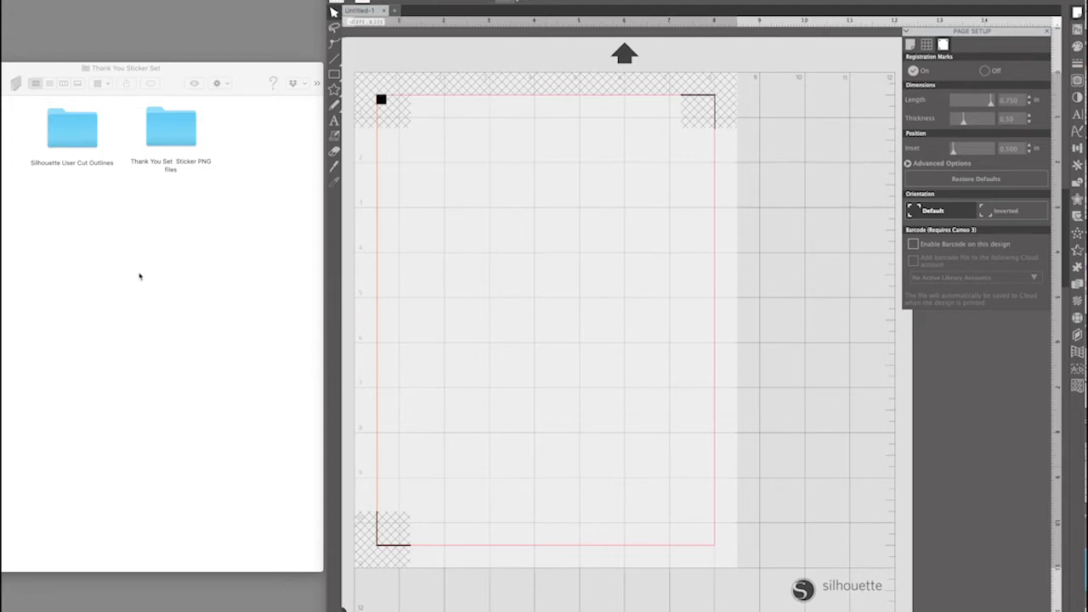
# - Examine the contents of the sticker PNG folder and the Silhouette User Cut Outlines folder
pyautogui.click(163, 225)
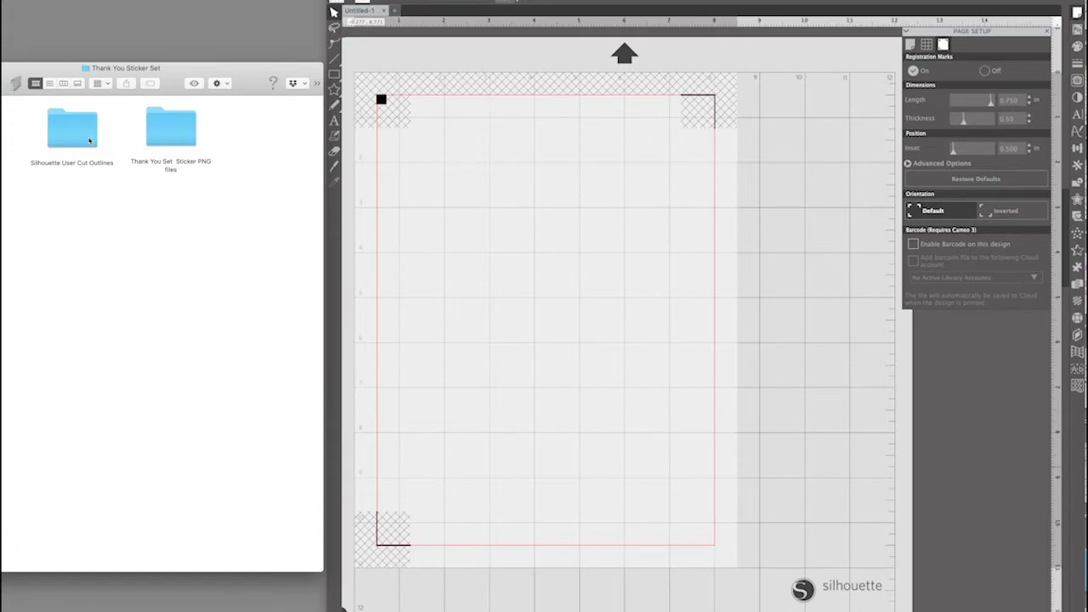
pyautogui.doubleClick(174, 138)
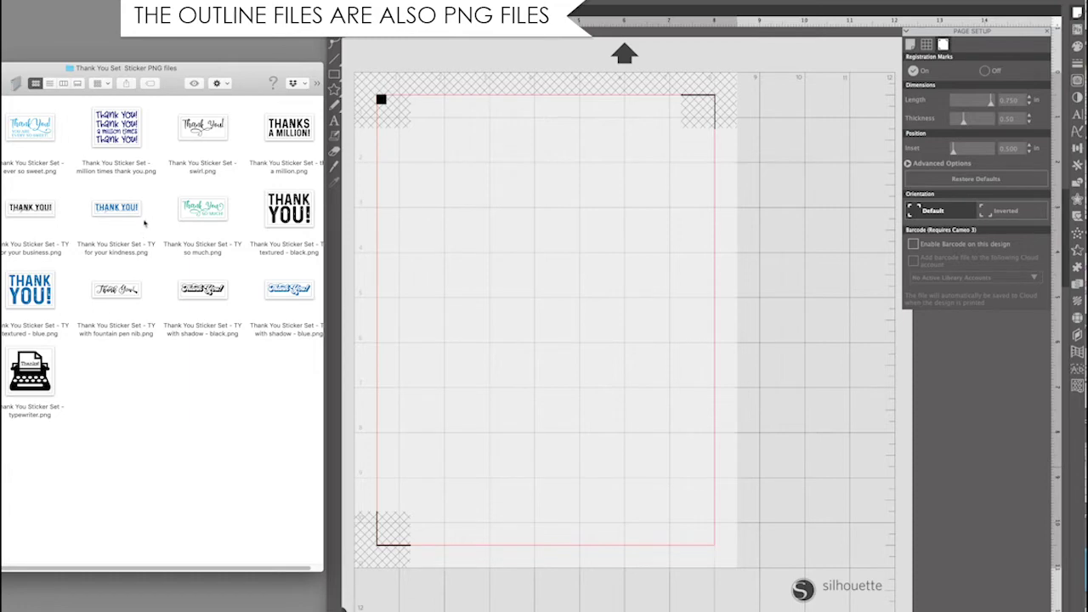
pyautogui.press('super+Up')
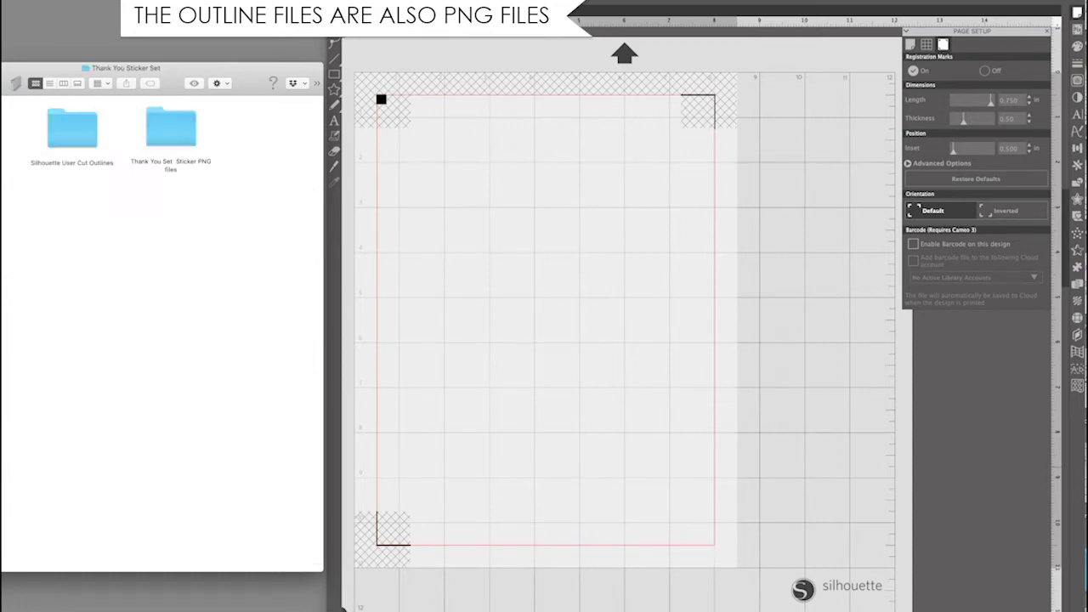
pyautogui.doubleClick(83, 141)
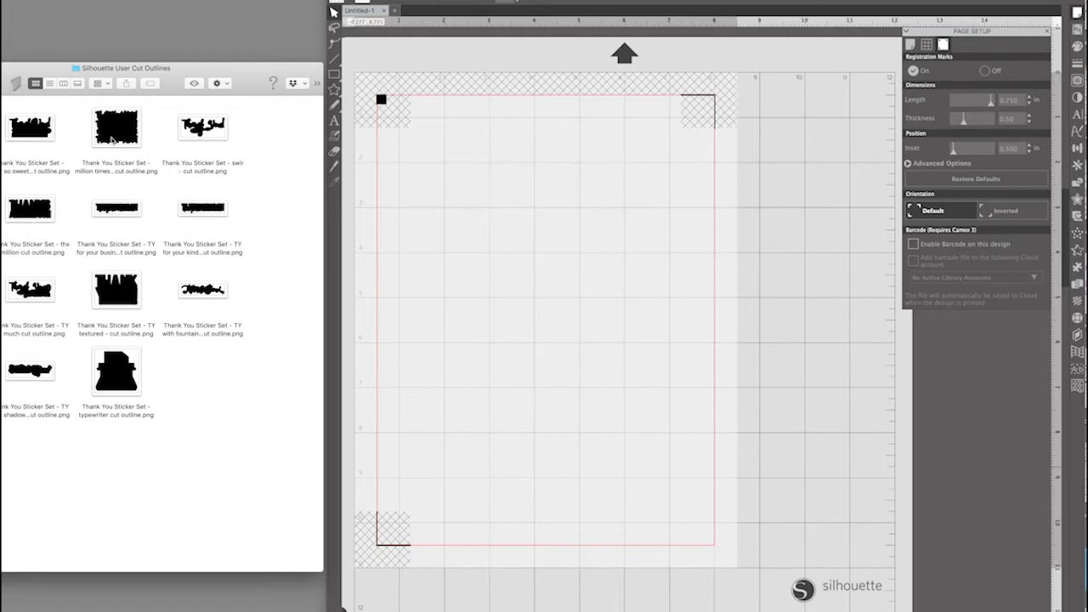
pyautogui.press('super+Up')
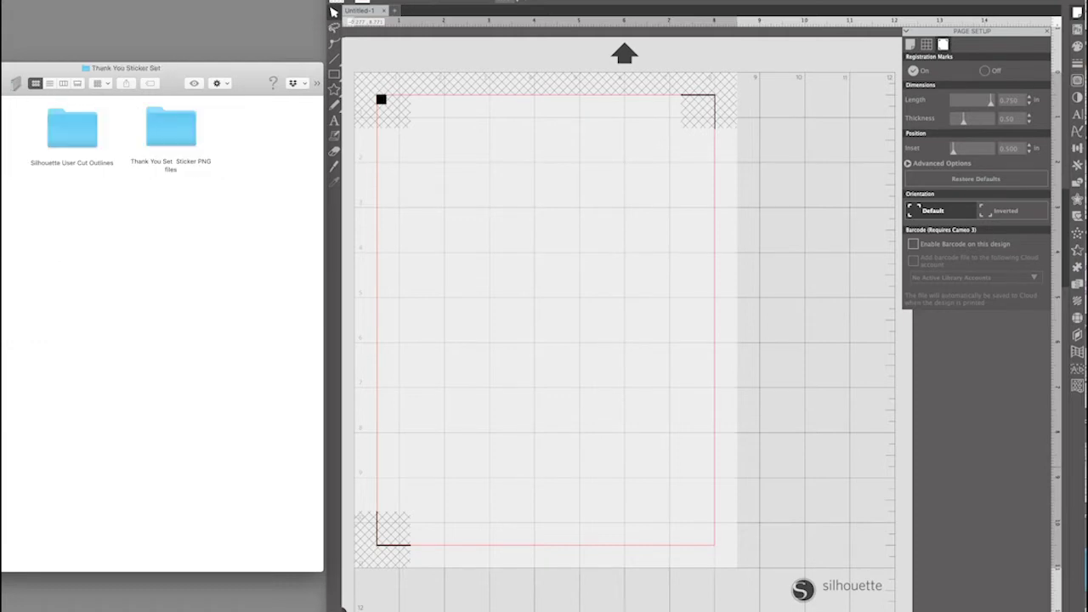
# - Place the "ever so sweet", "TY so much", "TY with shadow - black" and "typewriter" PNG stickers from the sticker PNG folder onto the page
pyautogui.doubleClick(173, 140)
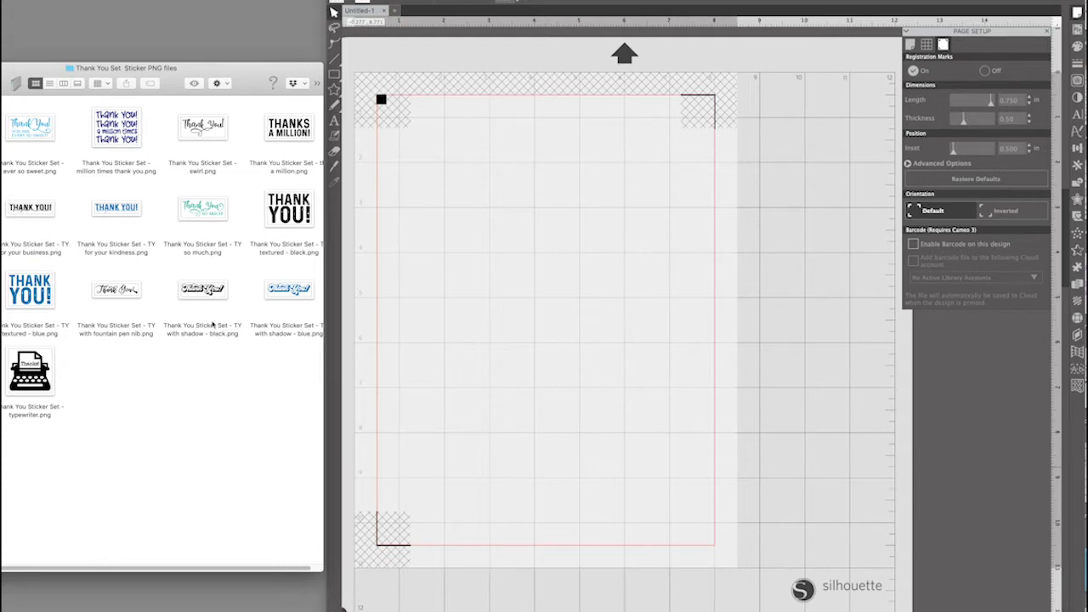
pyautogui.moveTo(32, 129); pyautogui.dragTo(488, 231)
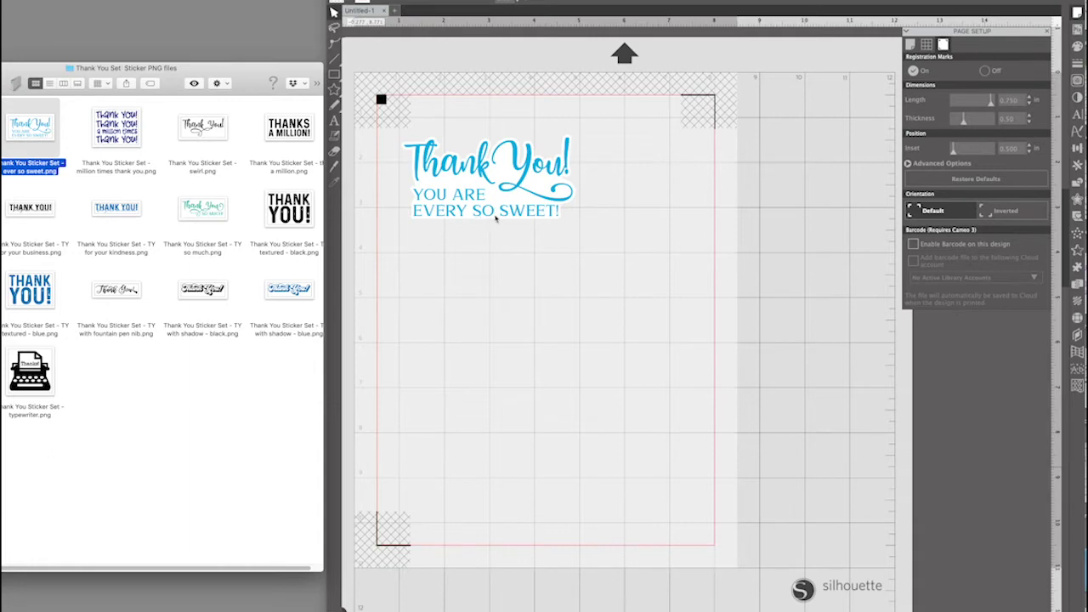
pyautogui.moveTo(487, 196); pyautogui.dragTo(464, 192)
pyautogui.moveTo(208, 209); pyautogui.dragTo(467, 255)
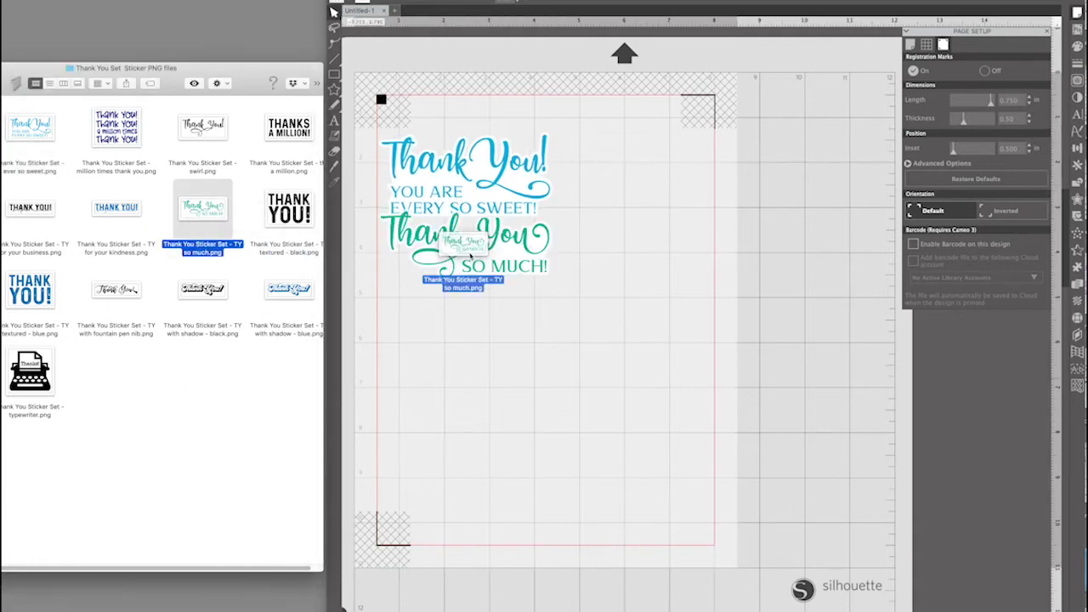
pyautogui.moveTo(204, 291); pyautogui.dragTo(442, 343)
pyautogui.moveTo(42, 382); pyautogui.dragTo(734, 318)
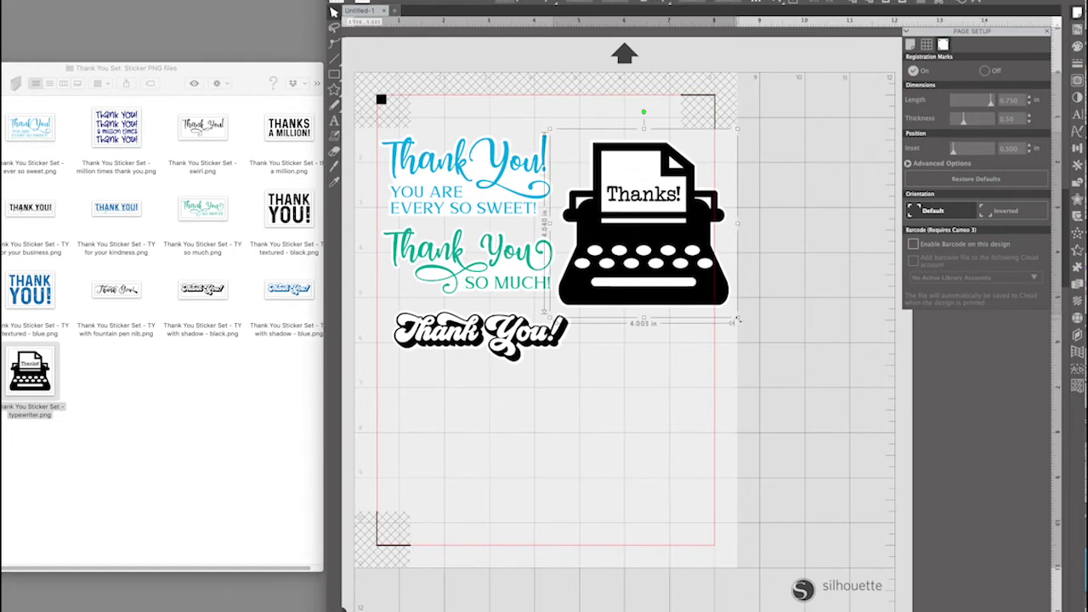
# - Scale the typewriter sticker to 2 in wide with proportions locked, and position it near the page's upper right inside the cut border
pyautogui.moveTo(741, 322); pyautogui.dragTo(685, 210)
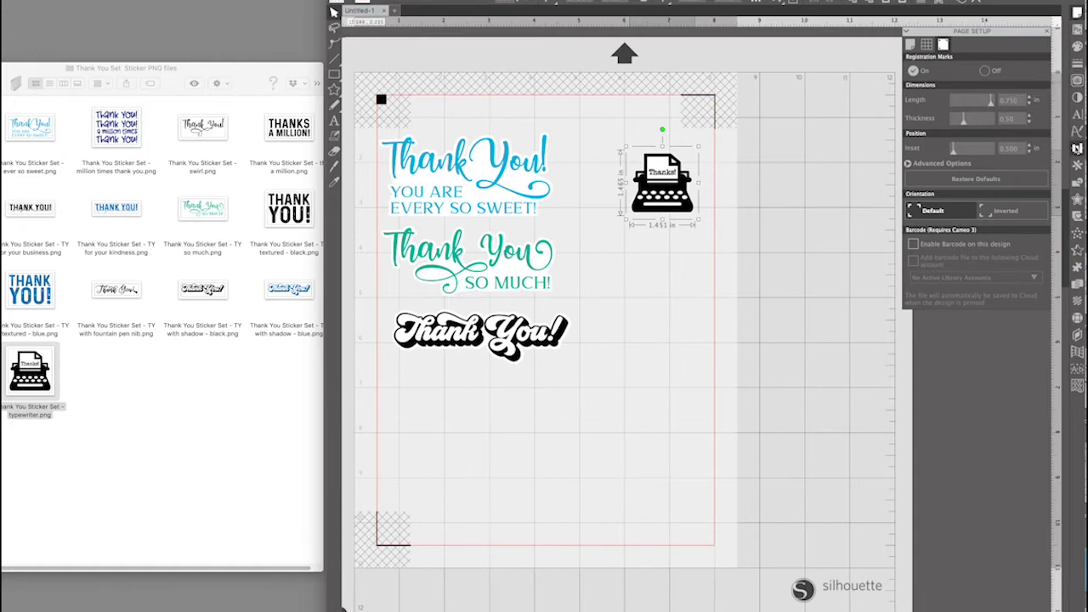
pyautogui.click(1076, 148)
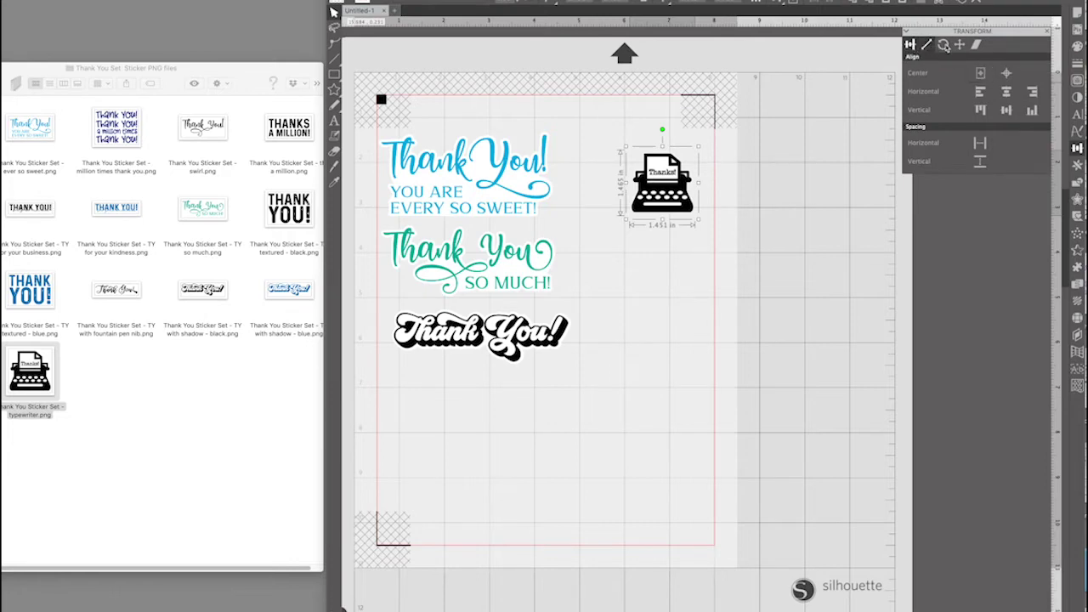
pyautogui.click(926, 44)
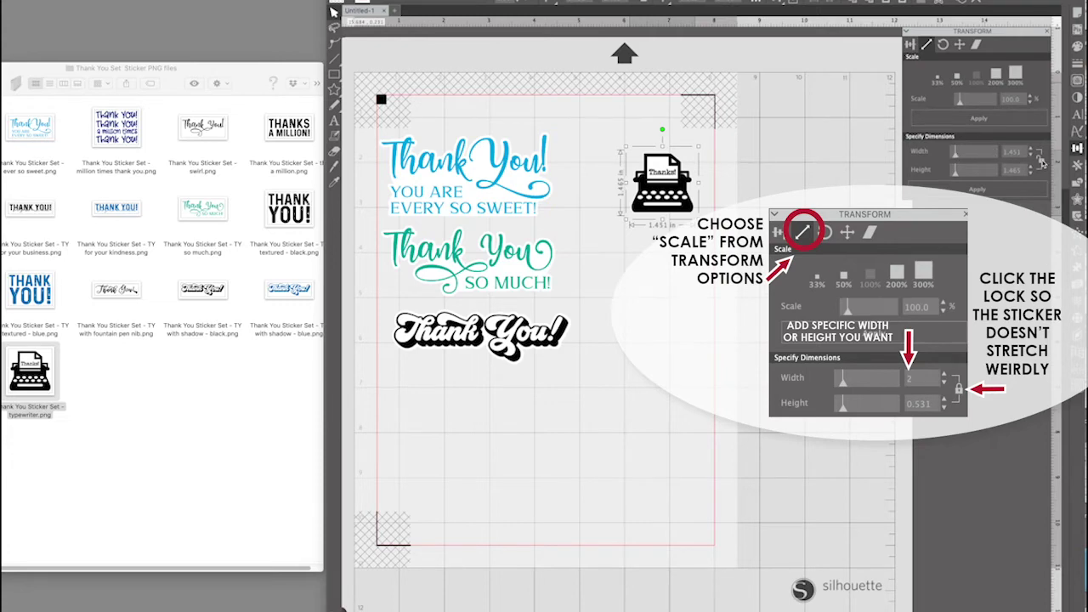
pyautogui.moveTo(1021, 152); pyautogui.dragTo(1001, 151)
pyautogui.write('2')
pyautogui.press('Return')
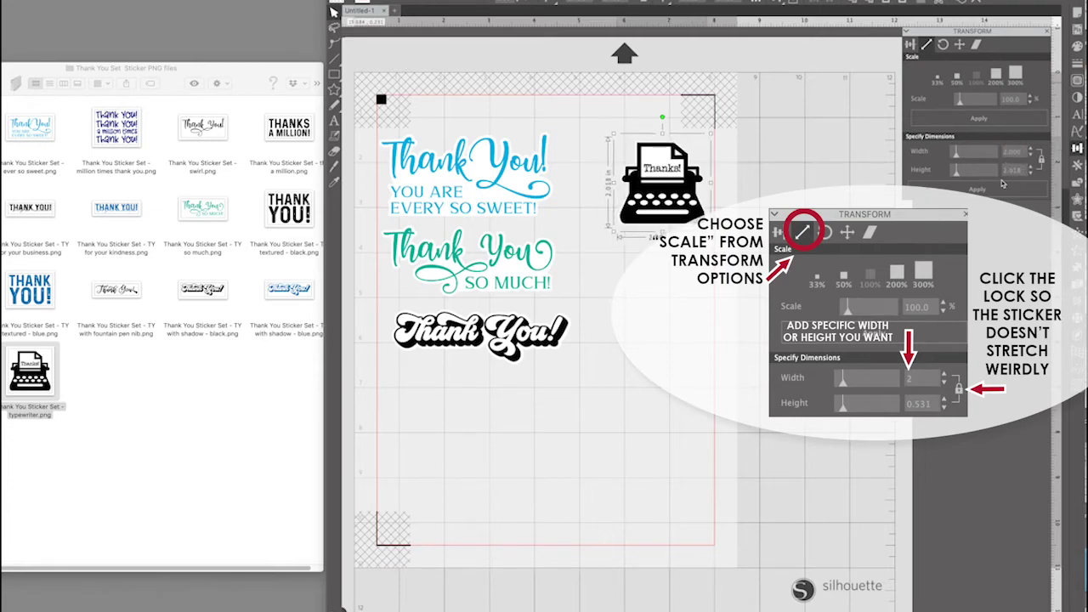
pyautogui.click(1041, 161)
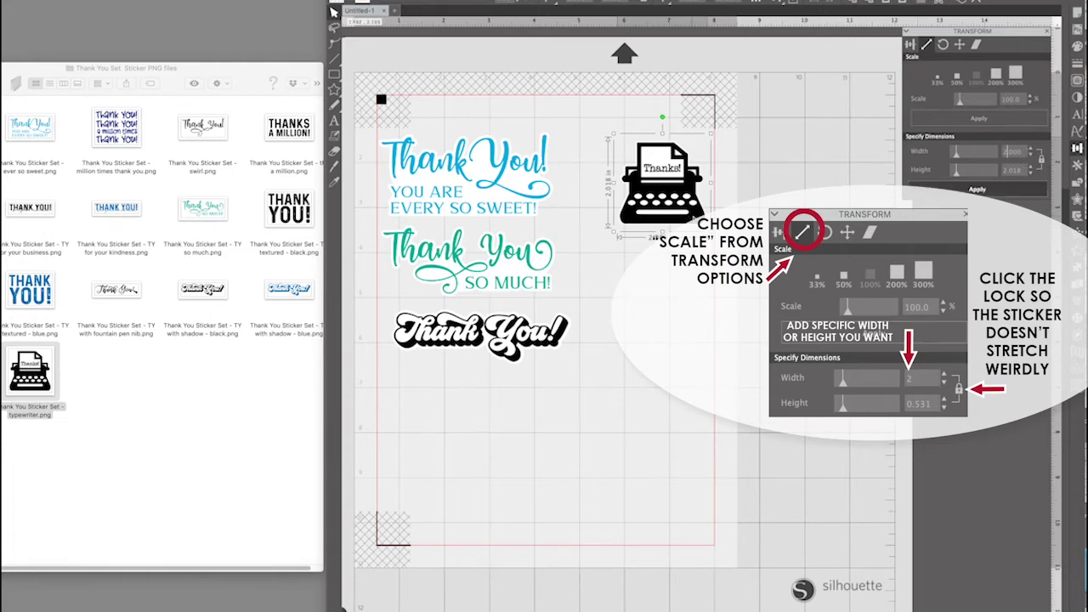
pyautogui.moveTo(698, 216); pyautogui.dragTo(668, 189)
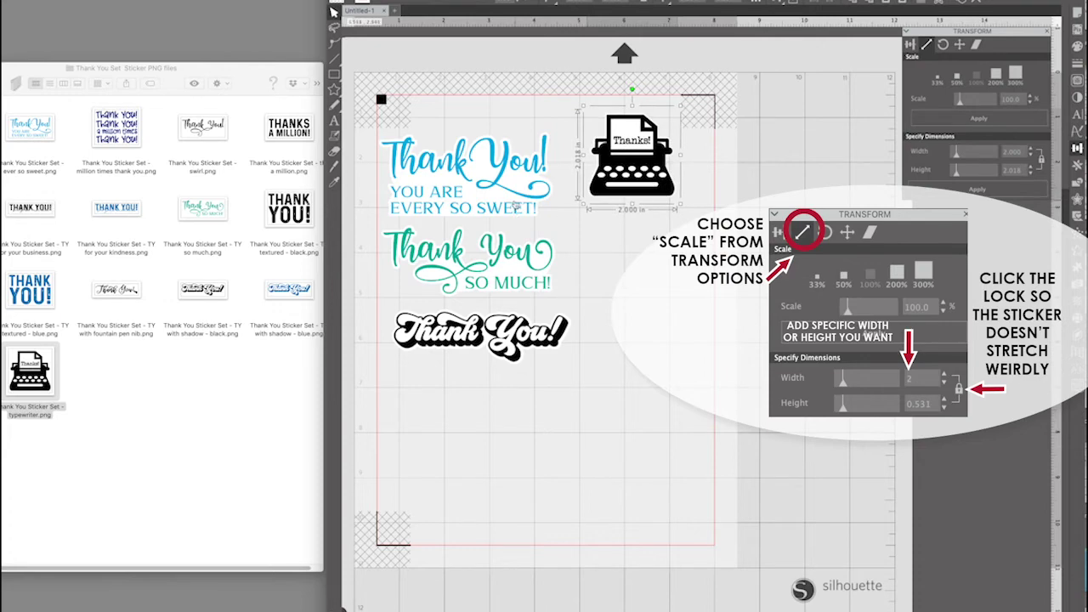
# - Shrink the blue and black shadow stickers, and arrange the blue one above the green sticker and the shadow one beneath the typewriter
pyautogui.click(516, 205)
pyautogui.moveTo(559, 222); pyautogui.dragTo(530, 172)
pyautogui.moveTo(452, 264); pyautogui.dragTo(457, 233)
pyautogui.moveTo(392, 358); pyautogui.dragTo(579, 262)
# - Add the "TY with fountain pen nib" sticker below the green one, shrink it to about 3.5 in wide and duplicate it directly underneath
pyautogui.click(175, 371)
pyautogui.moveTo(138, 290); pyautogui.dragTo(560, 324)
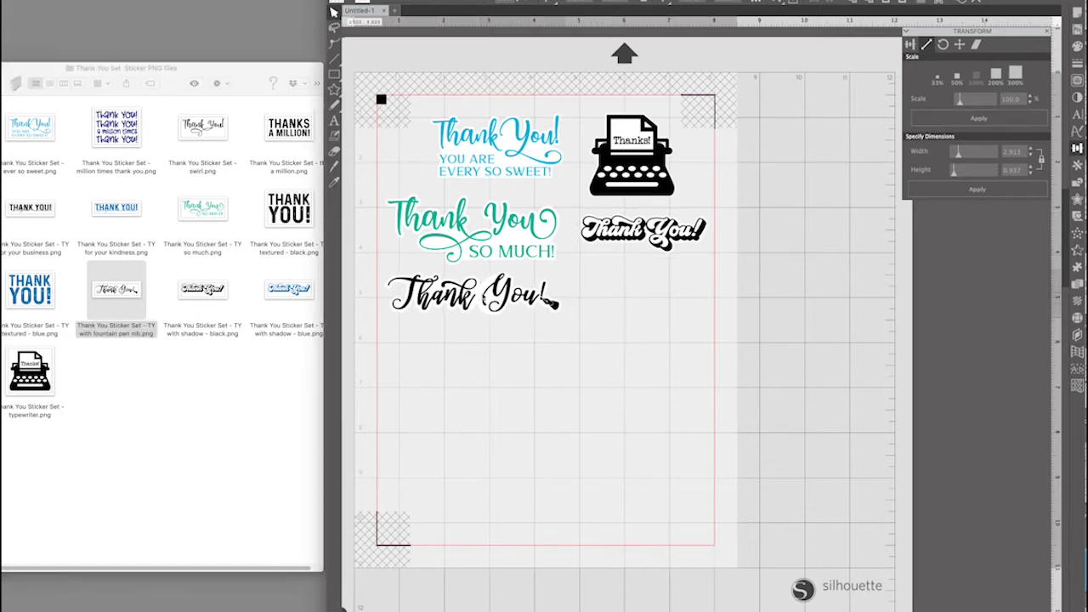
pyautogui.moveTo(564, 328); pyautogui.dragTo(544, 321)
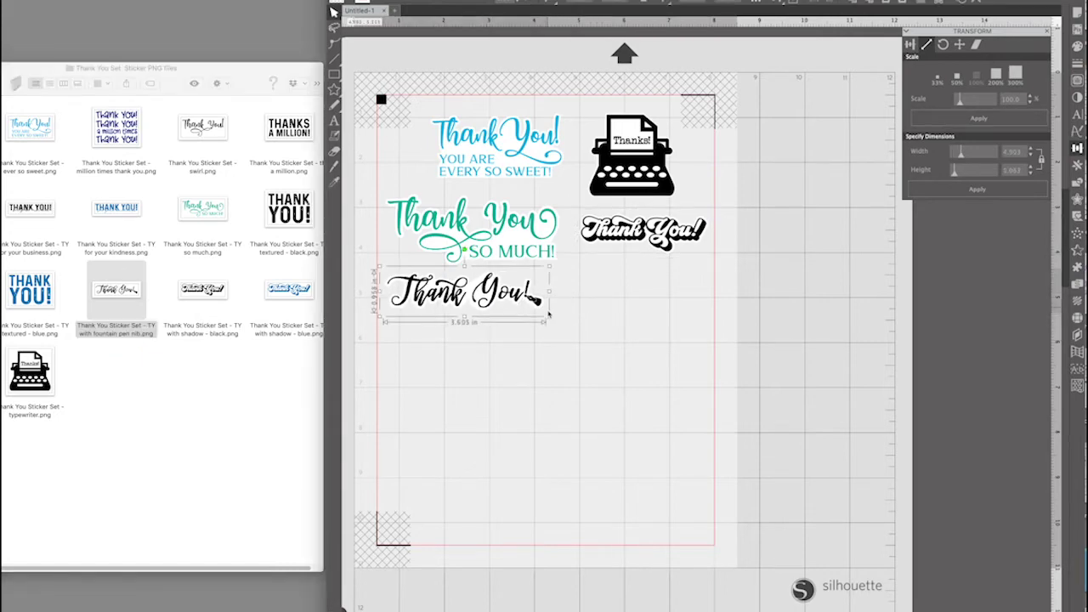
pyautogui.moveTo(488, 300); pyautogui.dragTo(494, 304)
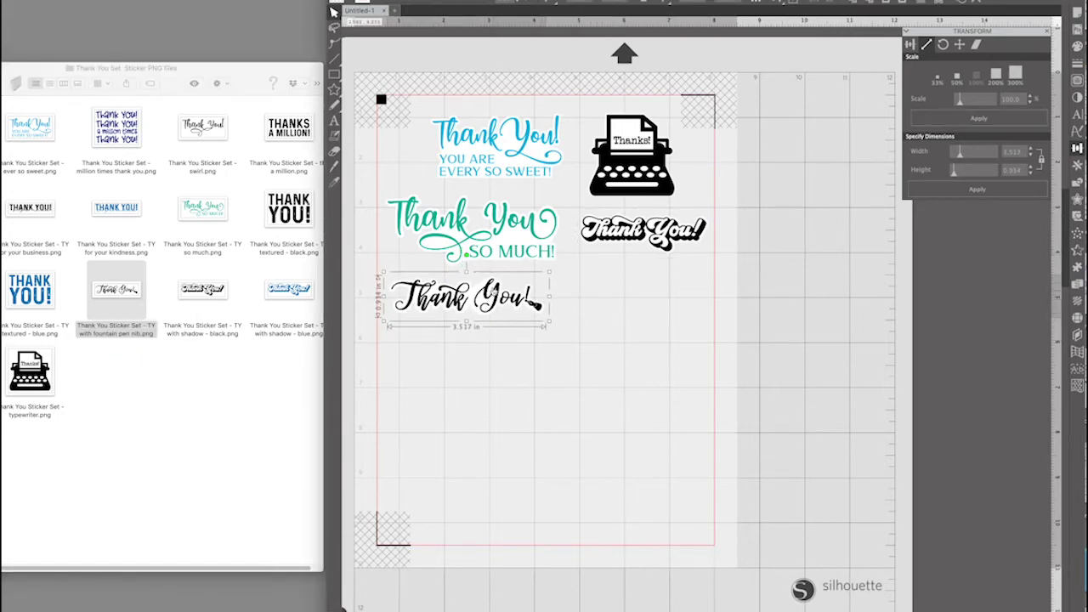
pyautogui.moveTo(494, 304); pyautogui.dragTo(496, 360)
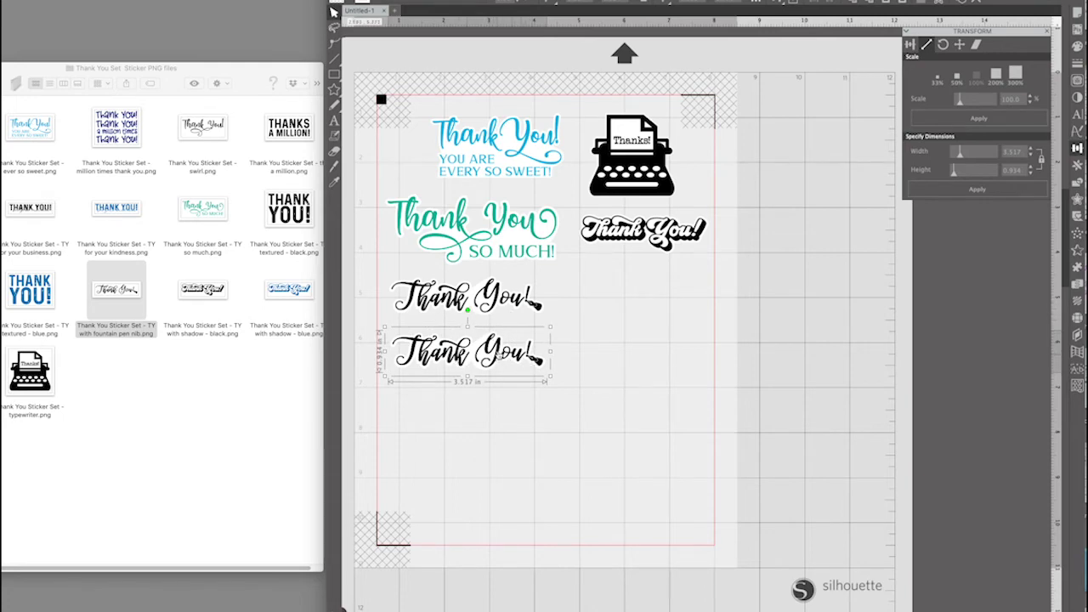
# - Duplicate the green "Thank You So Much!" sticker beneath the black shadow sticker and shrink the copy to about 3.3 in wide
pyautogui.moveTo(500, 251); pyautogui.dragTo(658, 327)
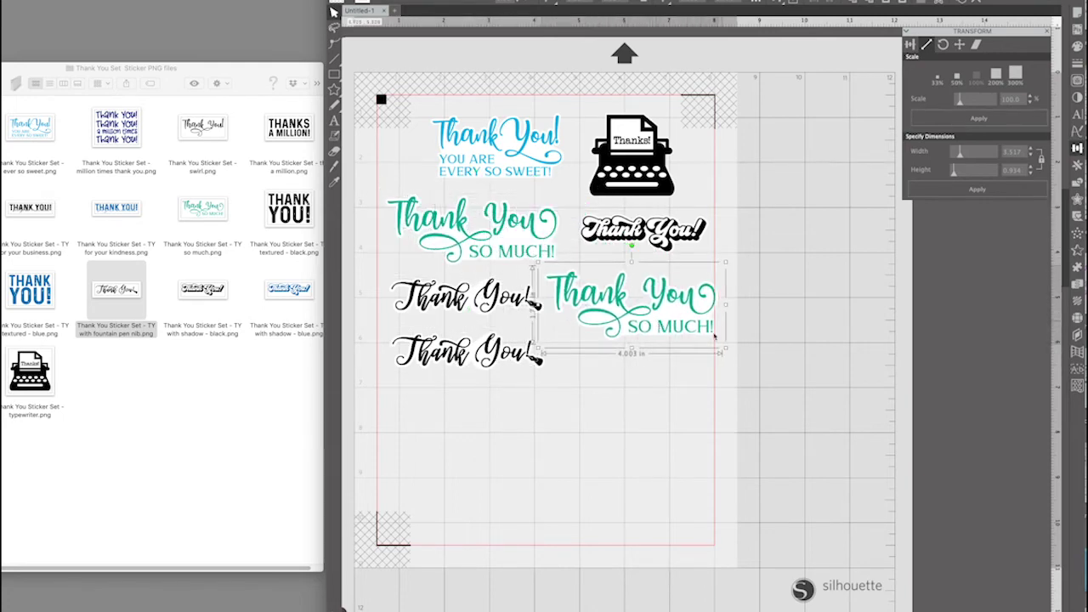
pyautogui.moveTo(720, 347); pyautogui.dragTo(695, 332)
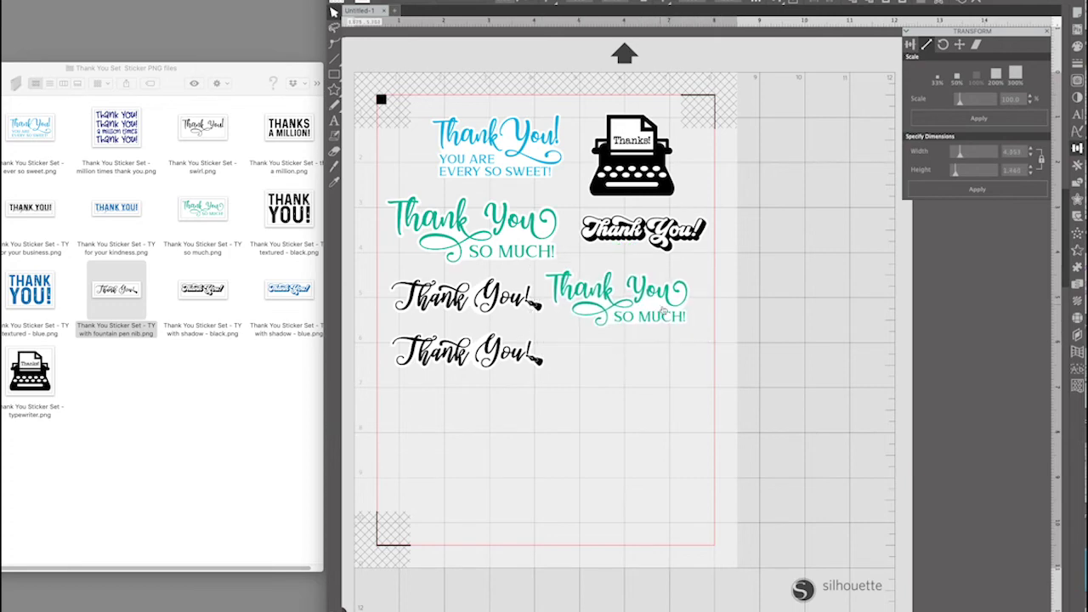
pyautogui.moveTo(672, 306); pyautogui.dragTo(668, 305)
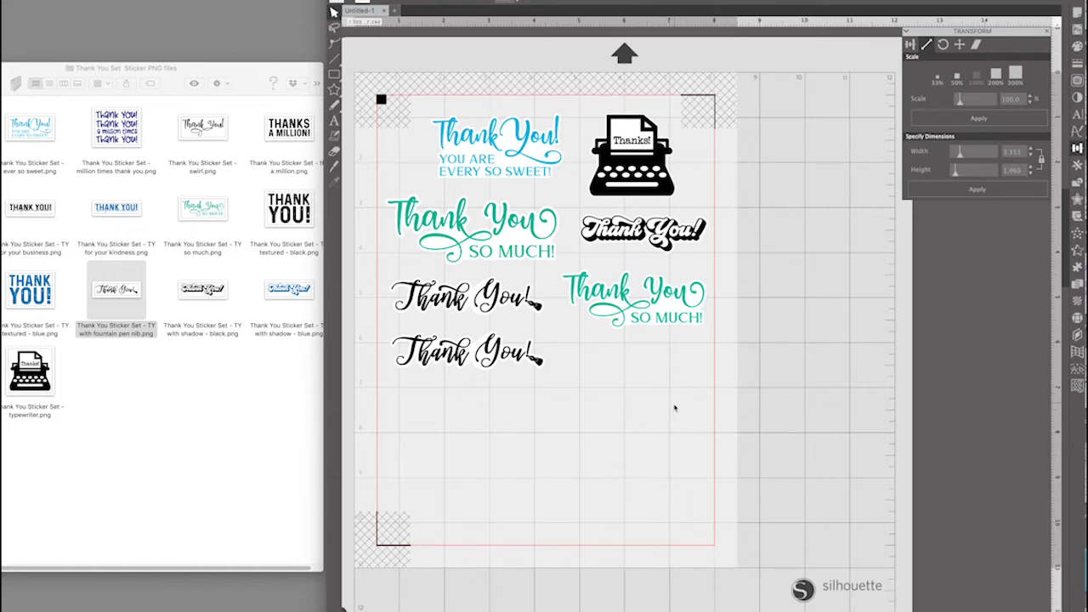
# - Save the design as "thank you stickers to print" in the test stickers folder in Silhouette Studio V3 format
pyautogui.press('super+s')
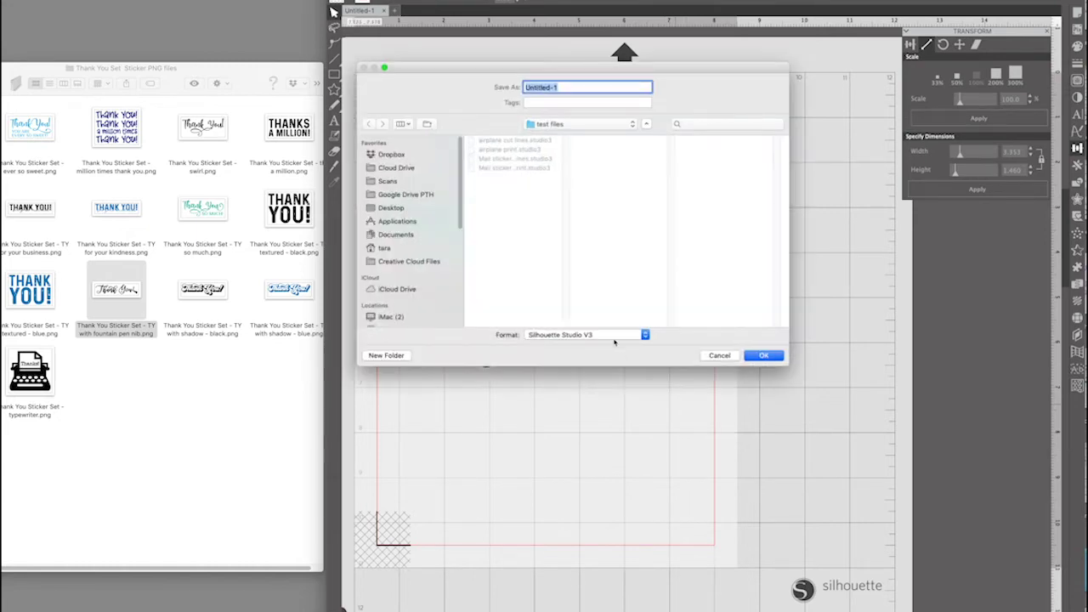
pyautogui.click(561, 88)
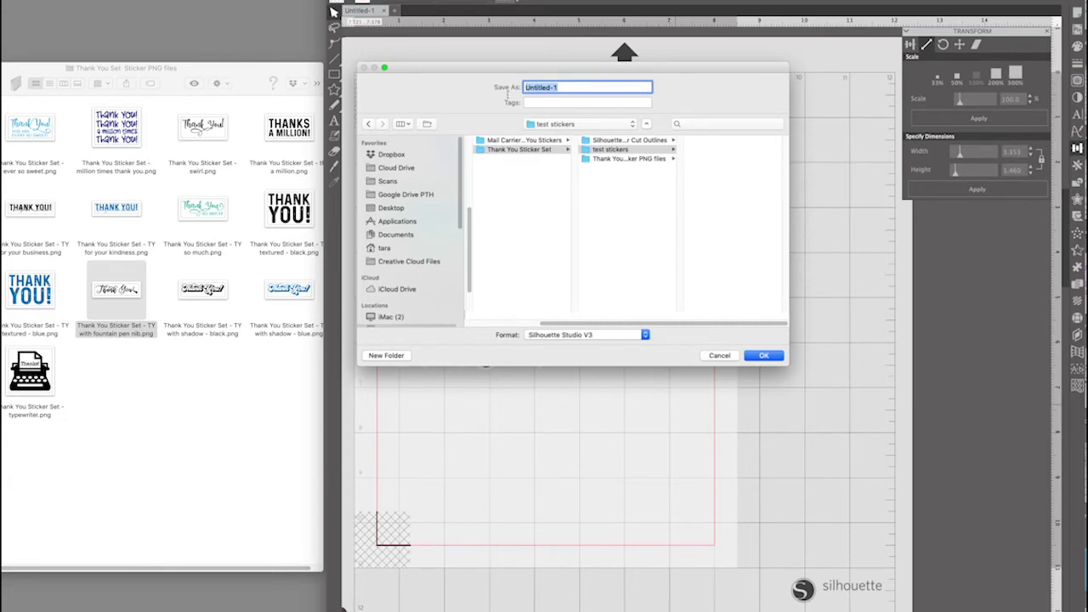
pyautogui.write('thank you stickers to print')
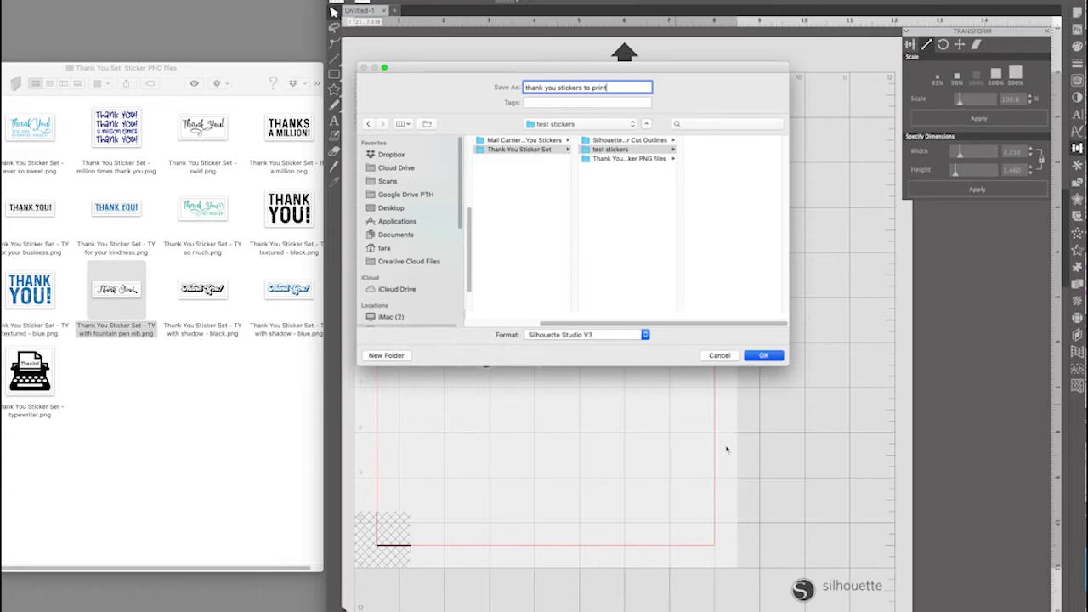
pyautogui.press('Return')
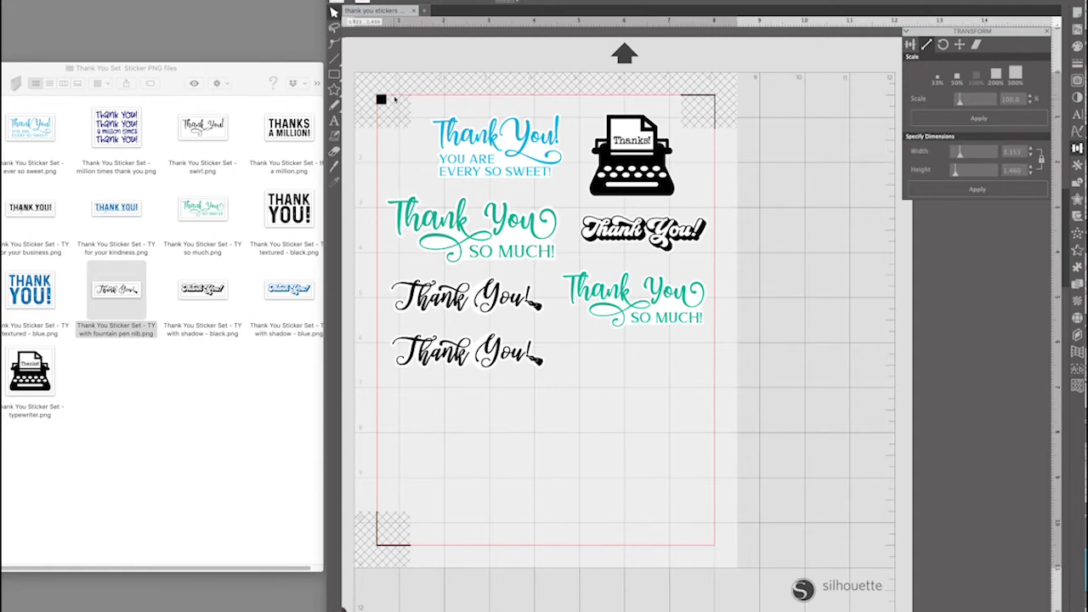
# - Save a second copy of the design as "thank you stickers cut lines" in the test stickers folder
pyautogui.press('super+shift+s')
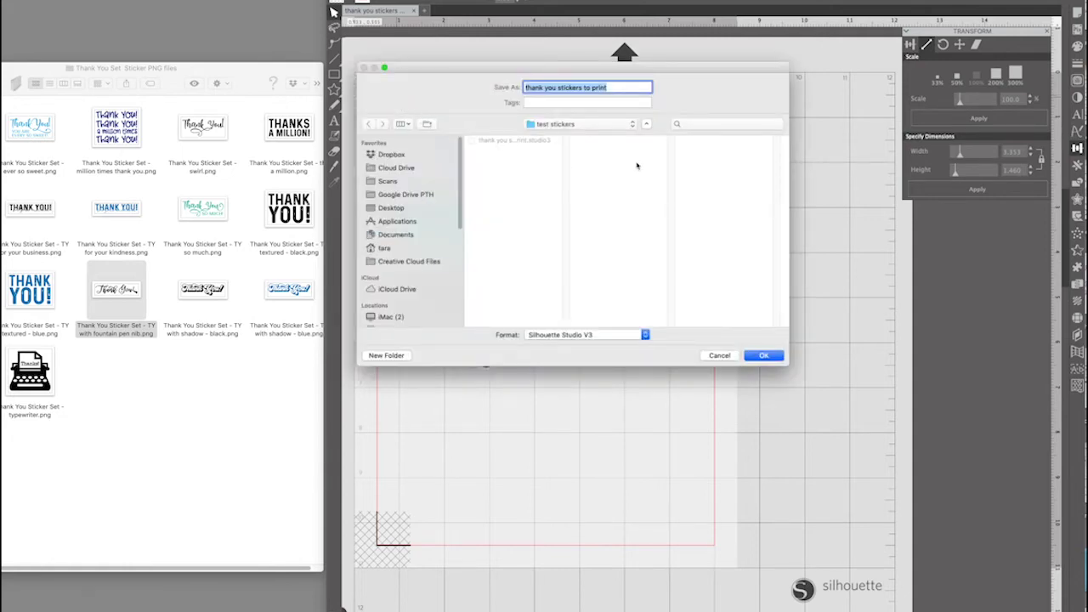
pyautogui.moveTo(604, 87); pyautogui.dragTo(585, 88)
pyautogui.write('cut lines')
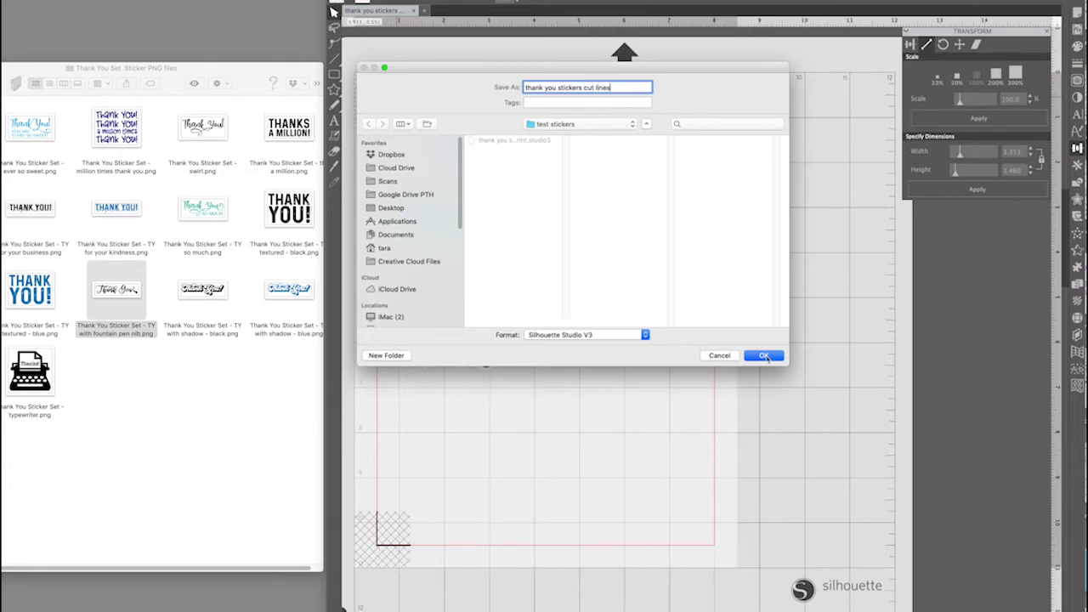
pyautogui.click(764, 356)
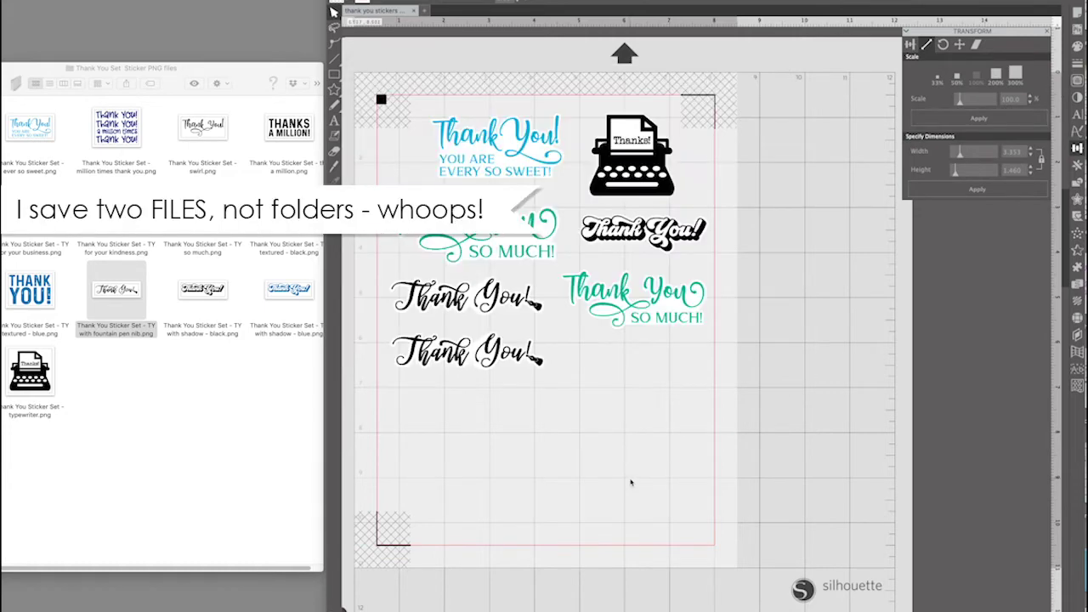
# - Reopen the recent file "thank you stickers to print.studio3" alongside the cut lines file
pyautogui.click(21, 1)
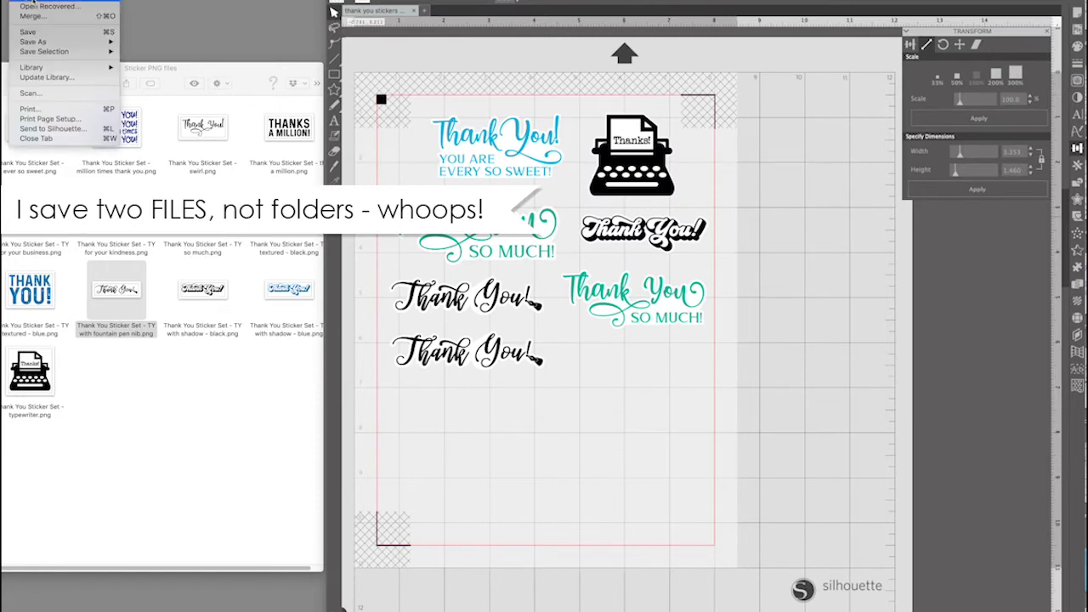
pyautogui.moveTo(83, 2)
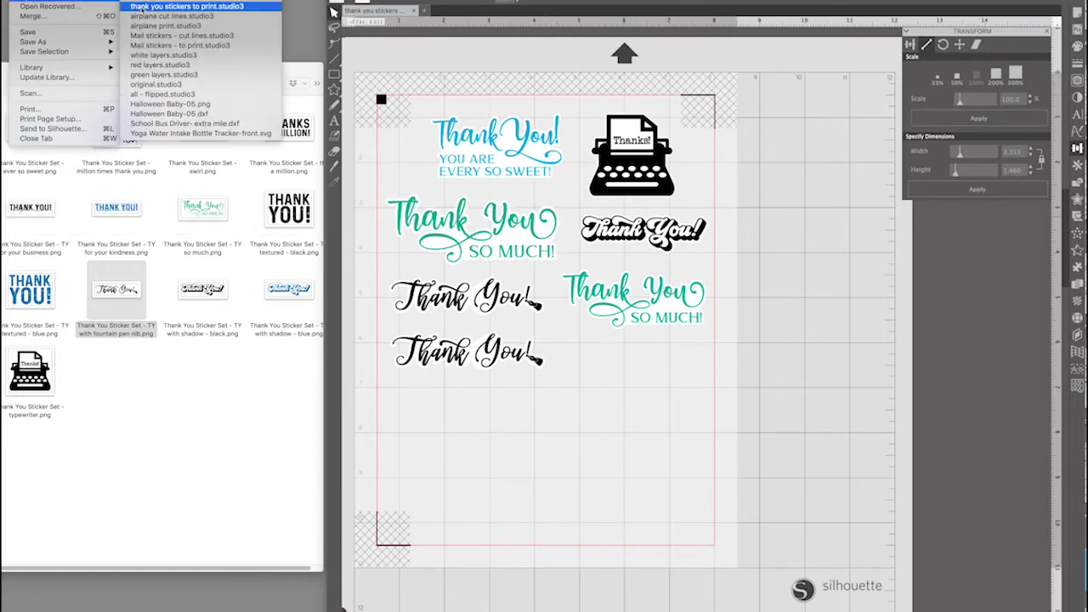
pyautogui.click(148, 9)
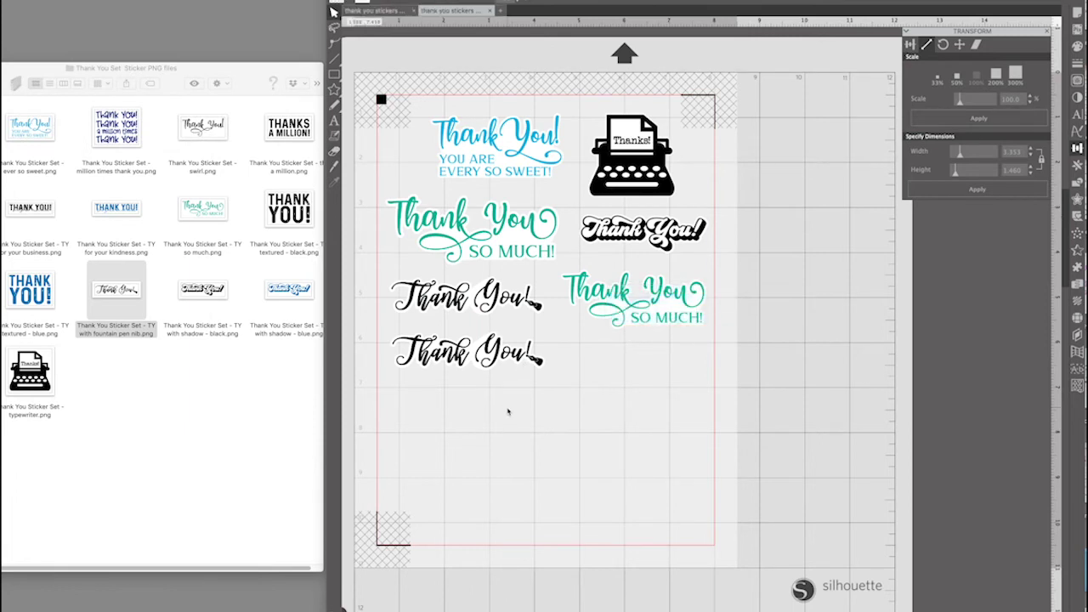
# - Switch to the cut lines file and open the Silhouette User Cut Outlines folder of the Thank You Sticker Set in Finder
pyautogui.click(375, 11)
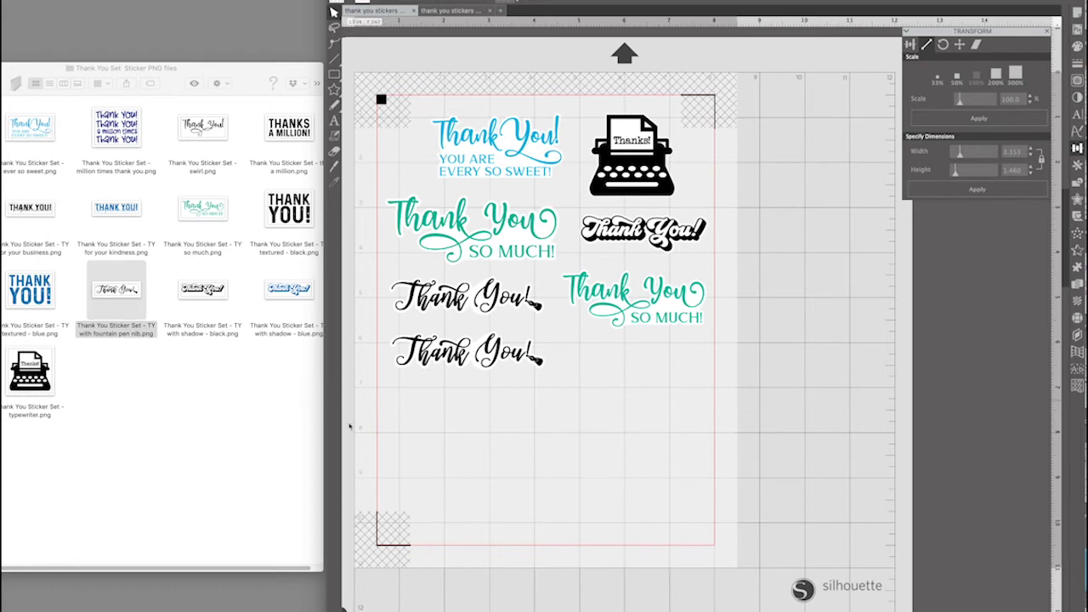
pyautogui.click(173, 327)
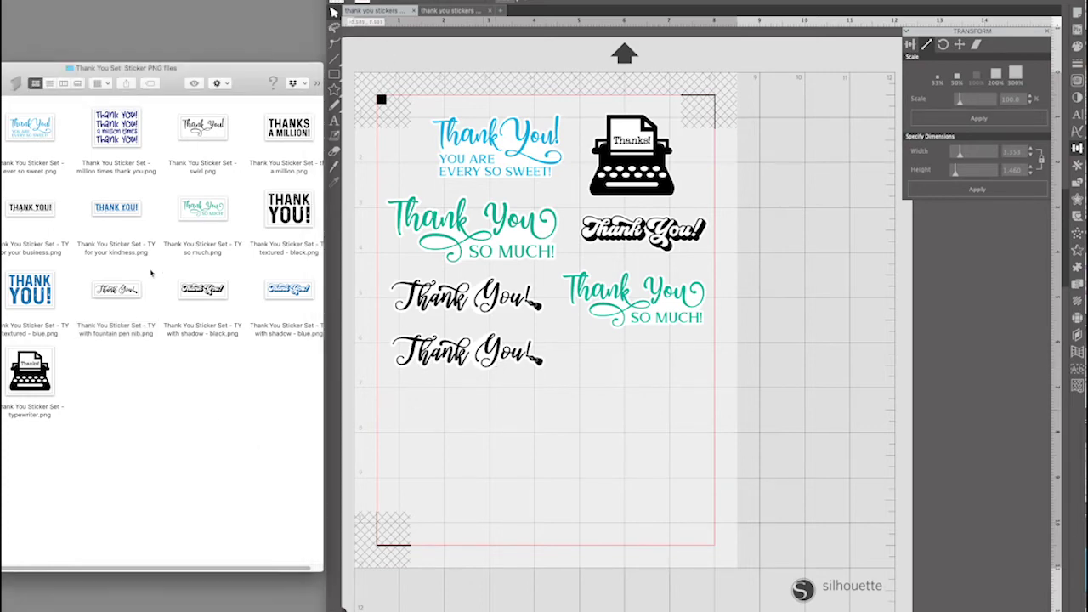
pyautogui.press('super+Up')
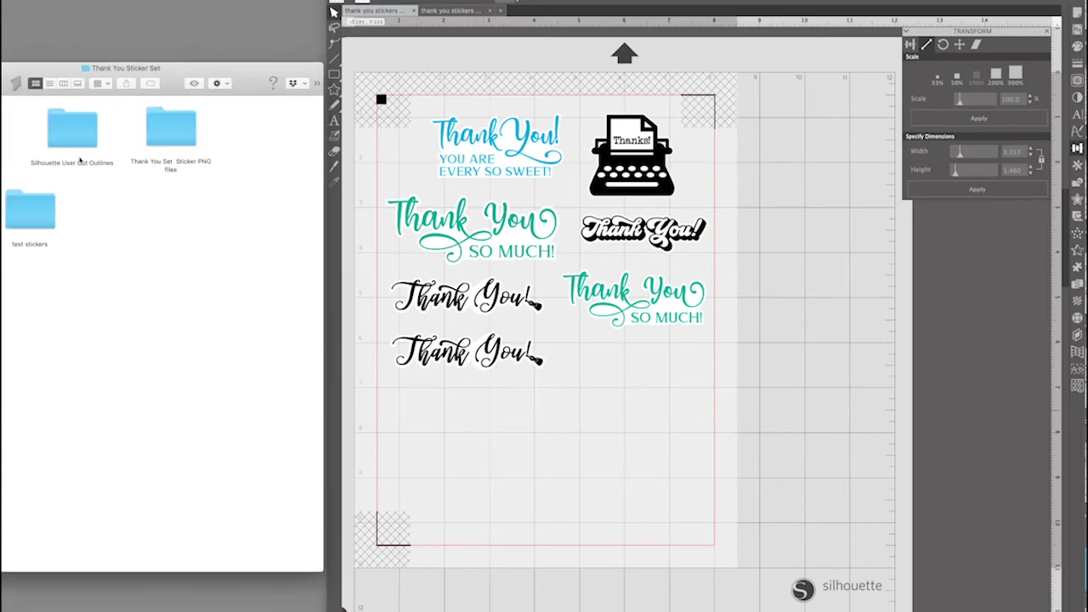
pyautogui.doubleClick(82, 136)
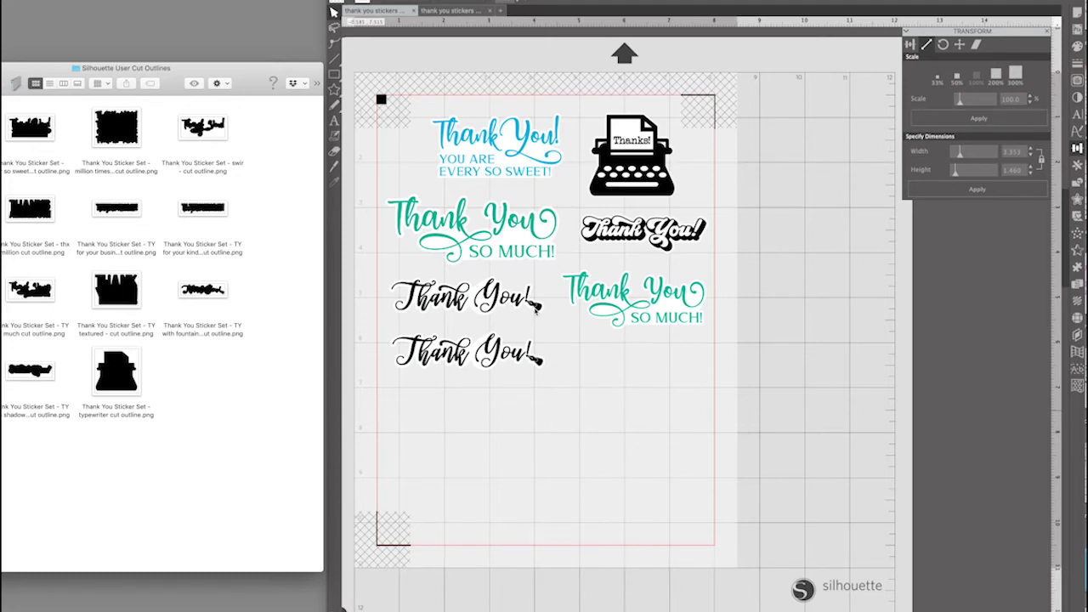
# - Replace each of the seven thank-you stickers on the cut lines page with its matching cut outline PNG from the folder
pyautogui.moveTo(205, 298); pyautogui.dragTo(472, 299)
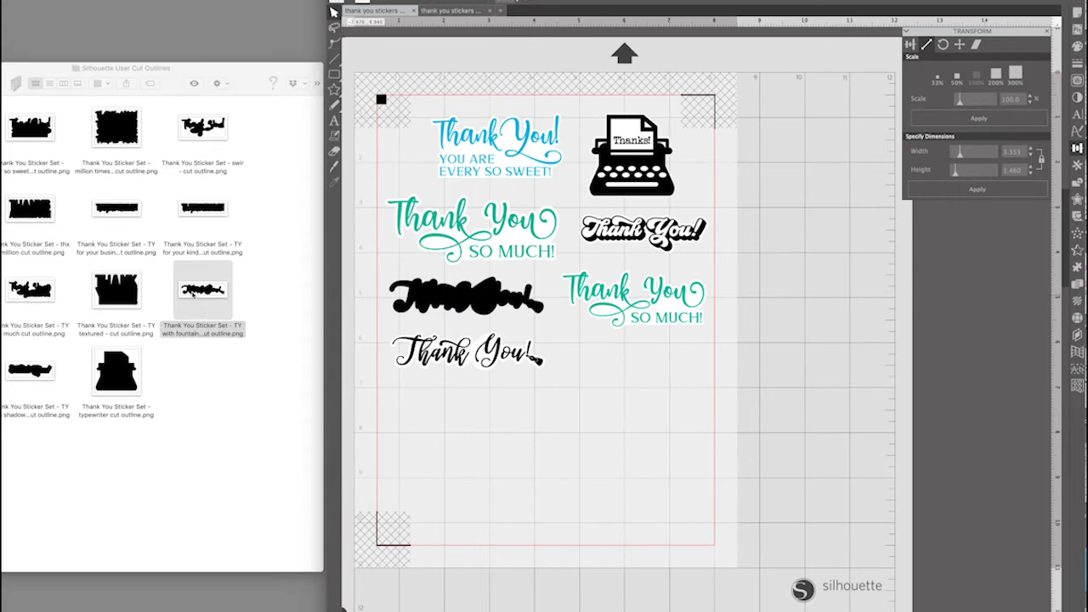
pyautogui.moveTo(205, 291); pyautogui.dragTo(463, 347)
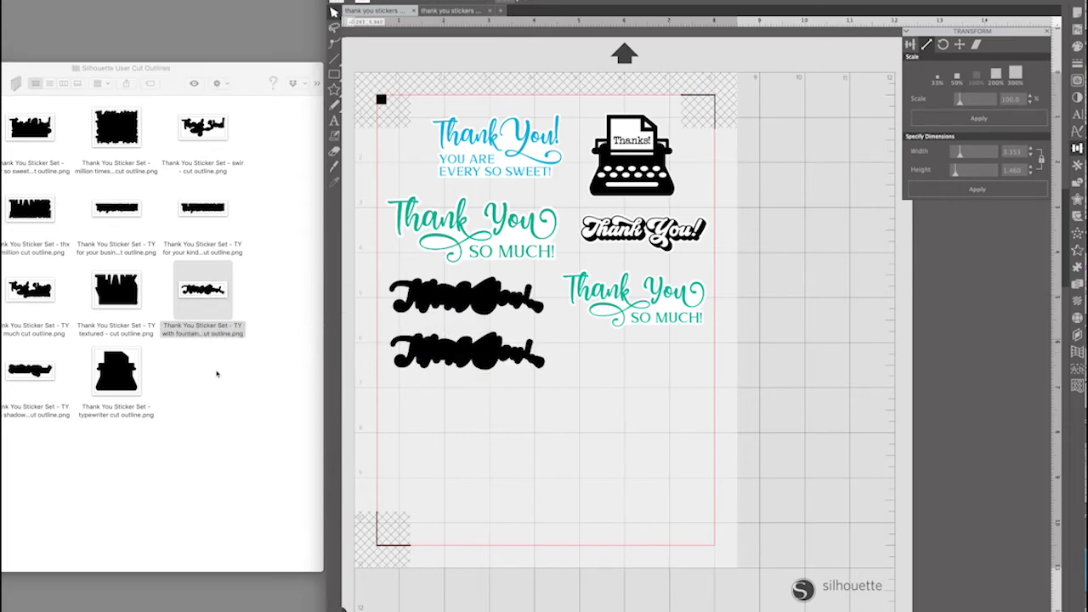
pyautogui.moveTo(128, 394); pyautogui.dragTo(620, 163)
pyautogui.moveTo(42, 132); pyautogui.dragTo(476, 146)
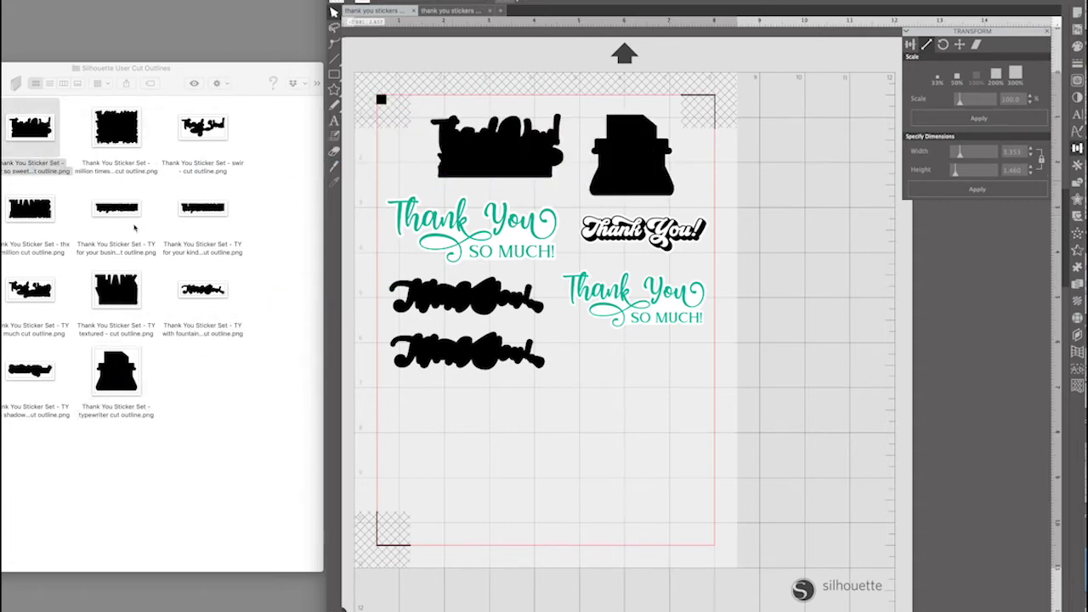
pyautogui.moveTo(34, 374); pyautogui.dragTo(615, 238)
pyautogui.moveTo(31, 289); pyautogui.dragTo(479, 232)
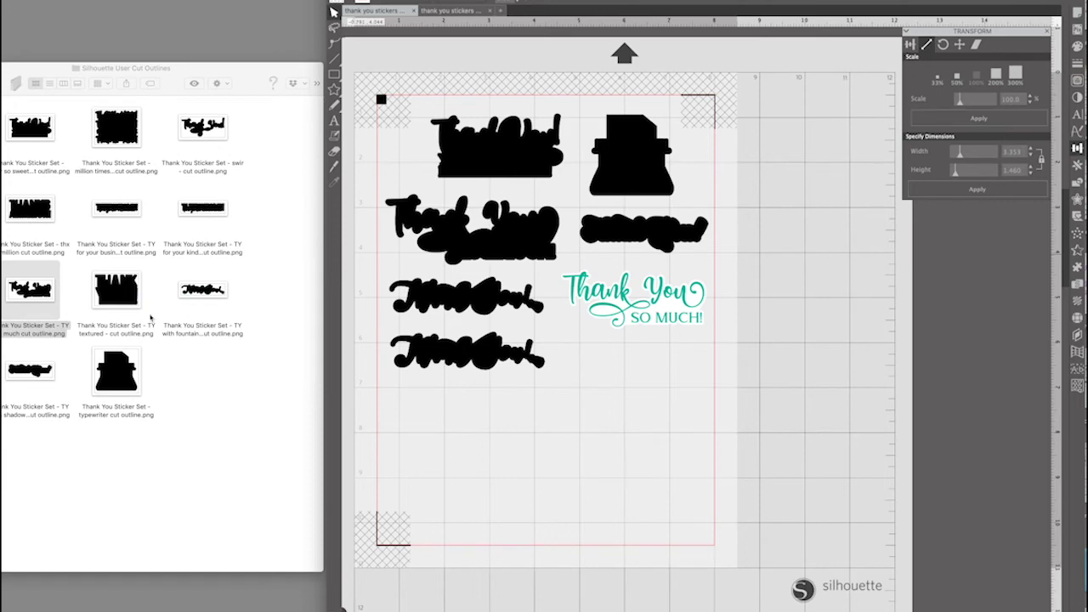
pyautogui.moveTo(31, 294); pyautogui.dragTo(614, 281)
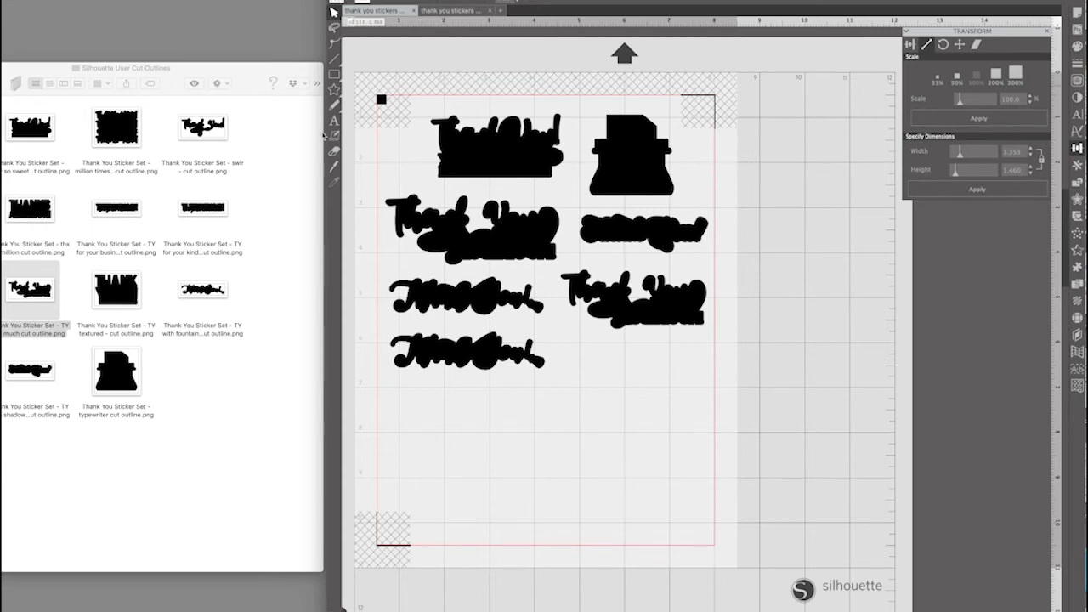
# - Switch to the "thank you stickers to print" file and start printing it
pyautogui.click(452, 12)
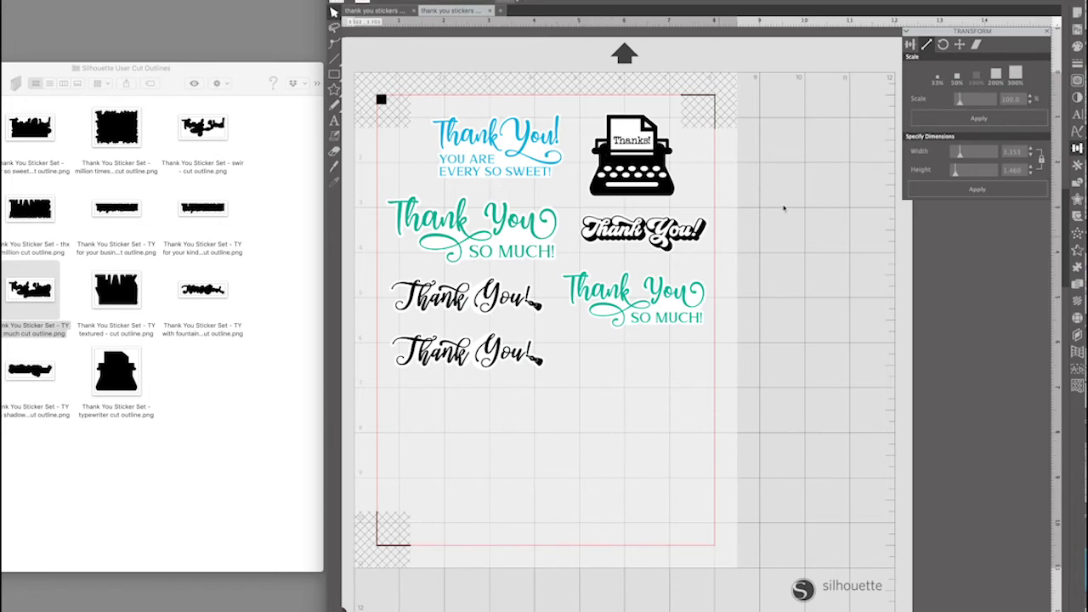
pyautogui.click(21, 0)
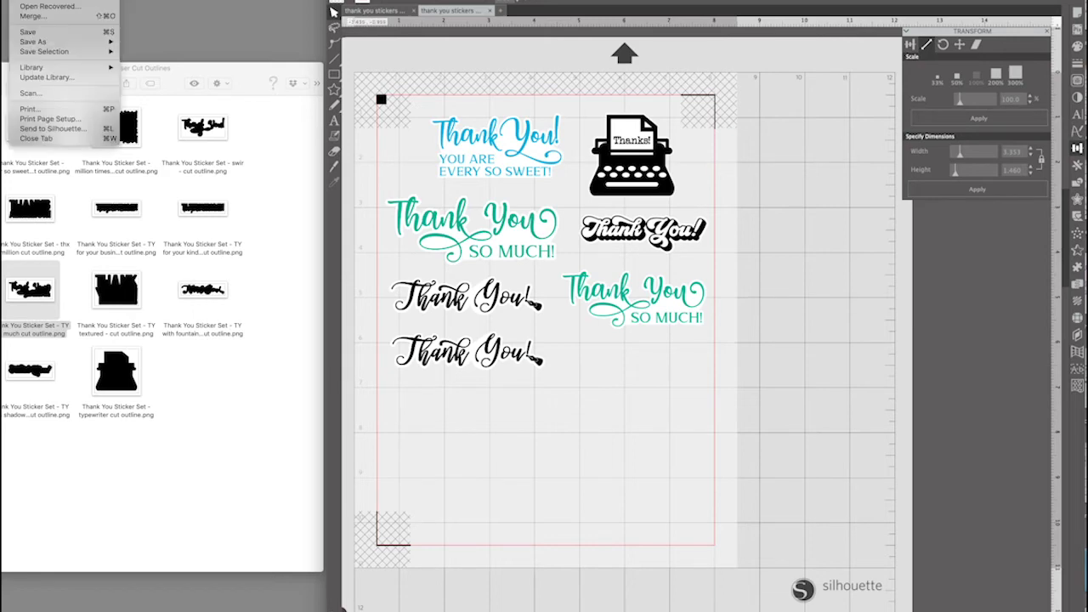
pyautogui.click(57, 109)
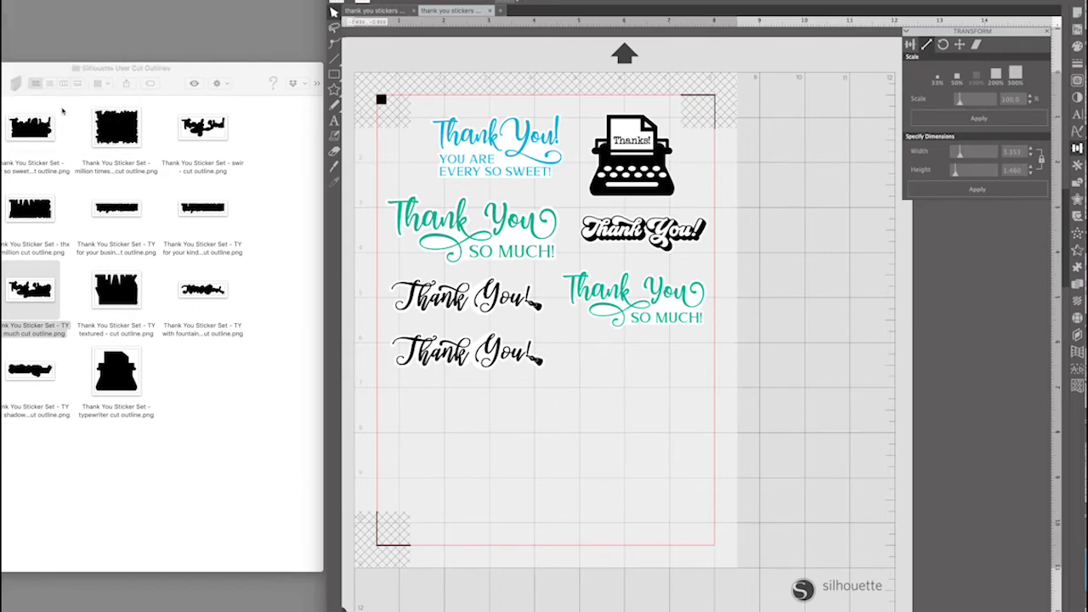